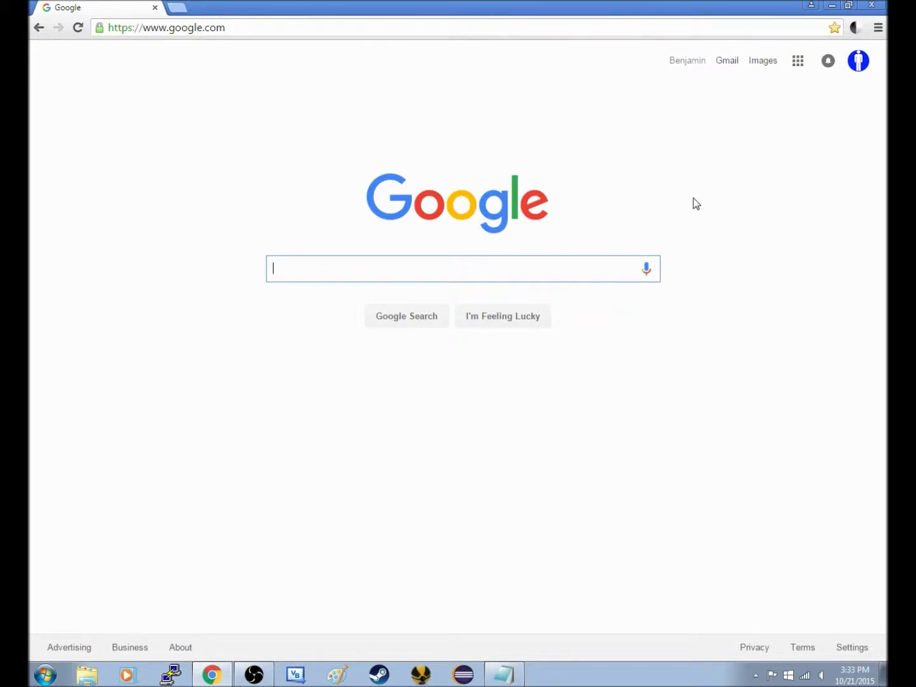
Load academic.ptc.com in Chrome to reach the Windchill Authentication Required prompt
click(254, 28)
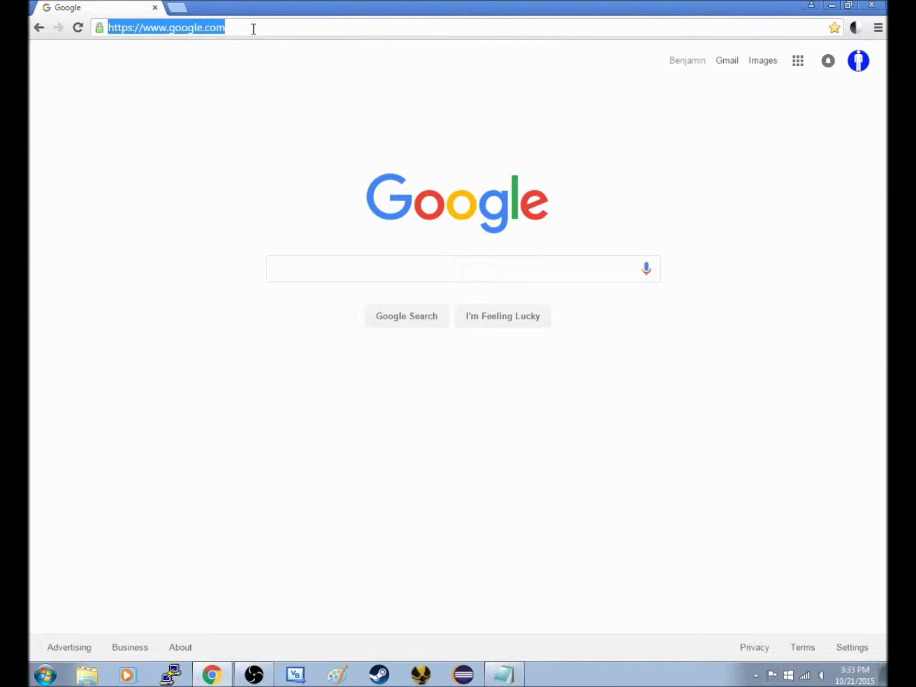
text(aca)
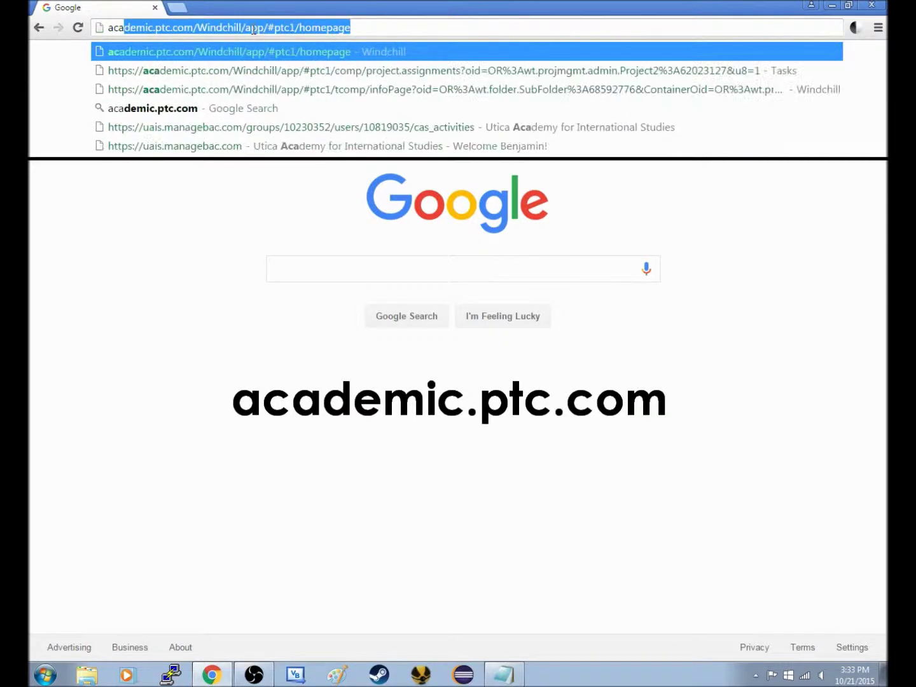
key(Right)
key(BackSpace)
key(BackSpace)
key(BackSpace)
key(BackSpace)
key(BackSpace)
key(BackSpace)
key(BackSpace)
key(BackSpace)
key(BackSpace)
key(BackSpace)
key(BackSpace)
key(BackSpace)
key(BackSpace)
key(BackSpace)
key(BackSpace)
key(BackSpace)
key(BackSpace)
key(BackSpace)
key(BackSpace)
key(BackSpace)
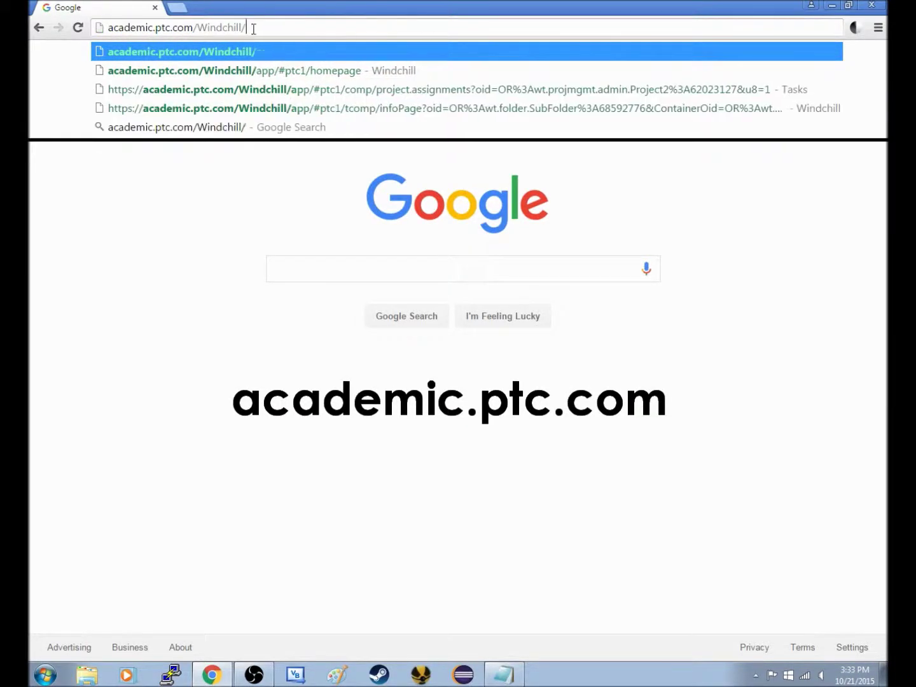
key(BackSpace)
key(BackSpace)
key(BackSpace)
key(BackSpace)
key(BackSpace)
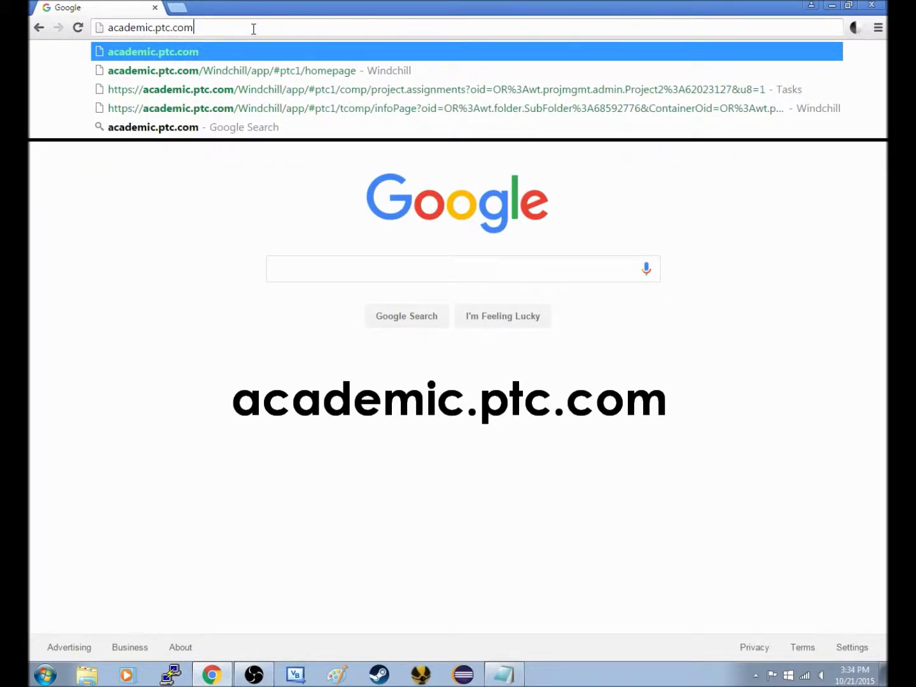
key(Return)
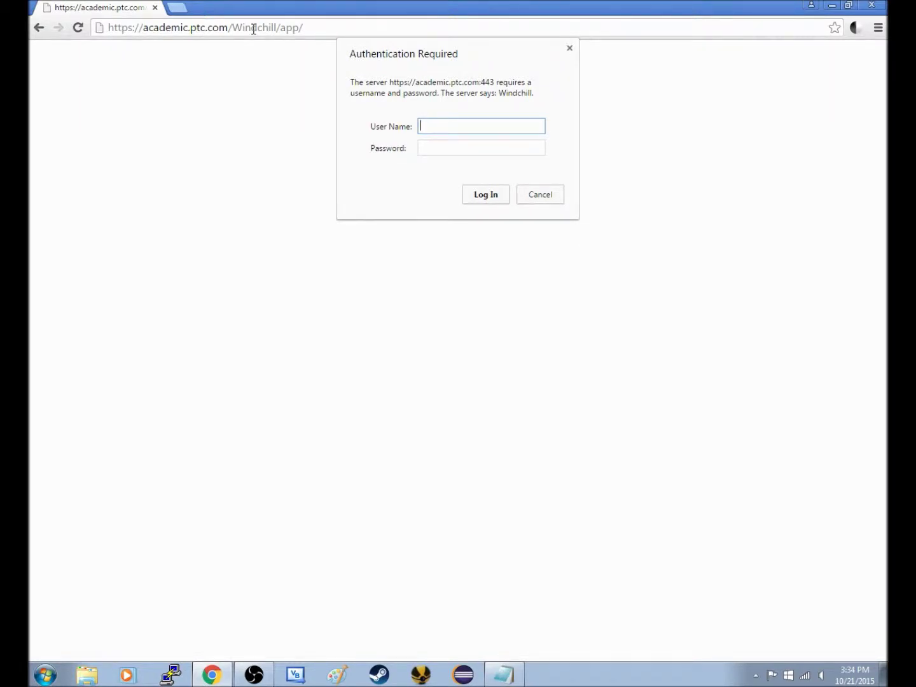
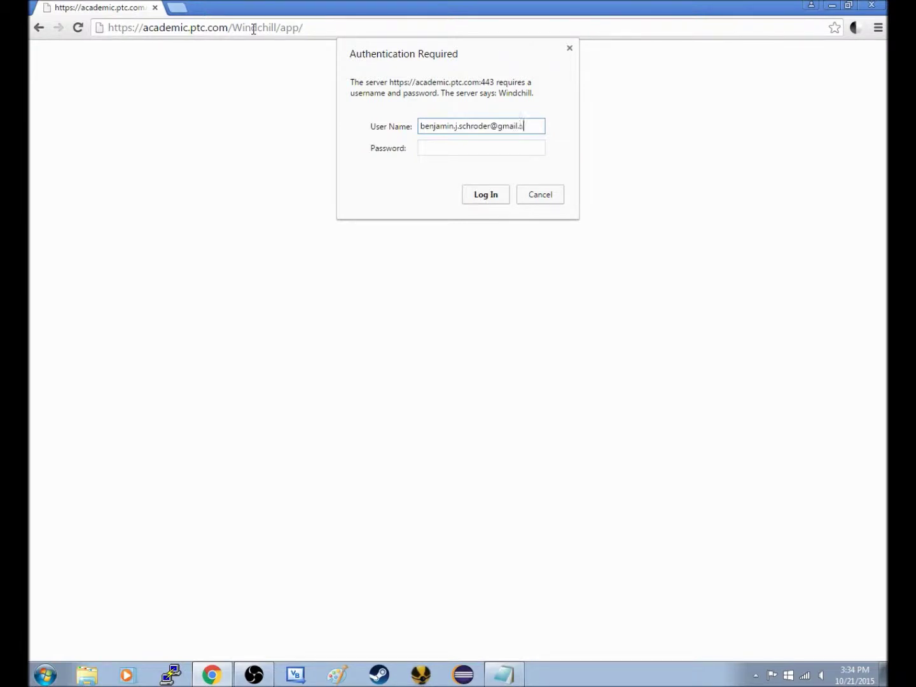
Enter the account's e-mail address as user name and the account password
key(Tab)
text(****)
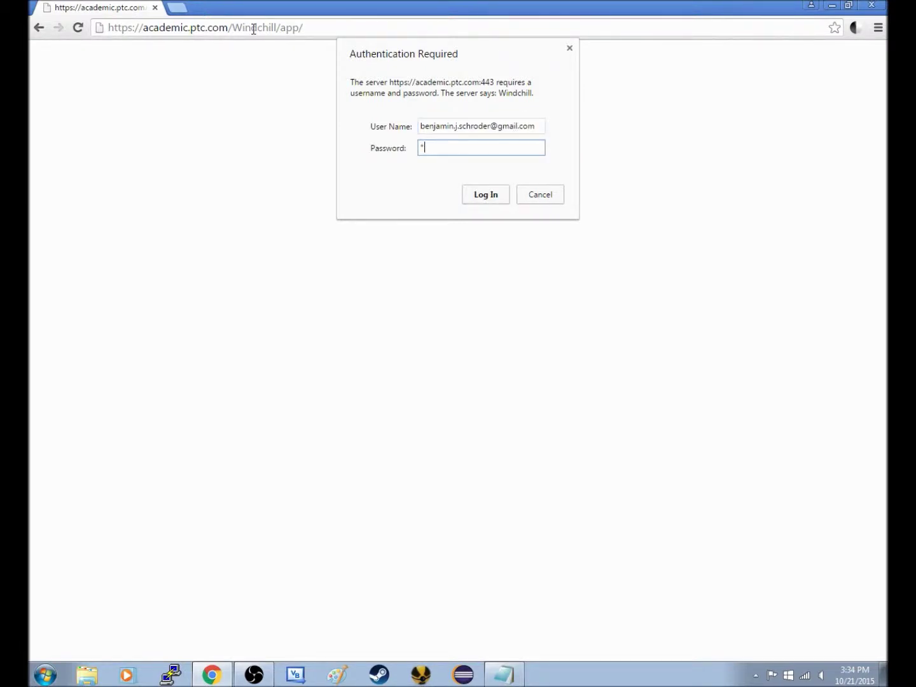
text(******)
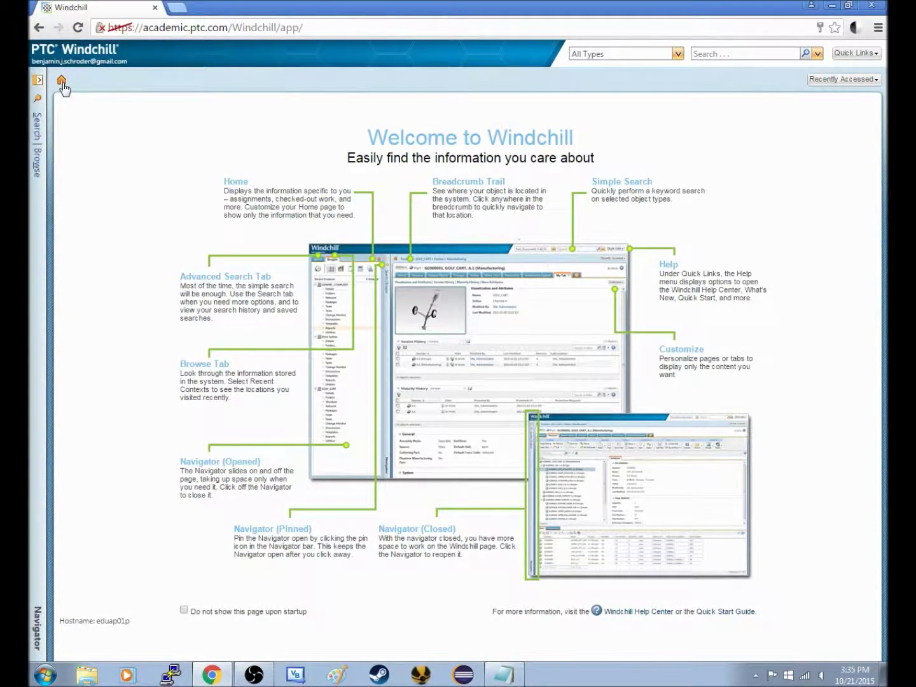
Open the Windchill Home page listing subscriptions, 5 meetings, 1 task and 9 updates
click(61, 82)
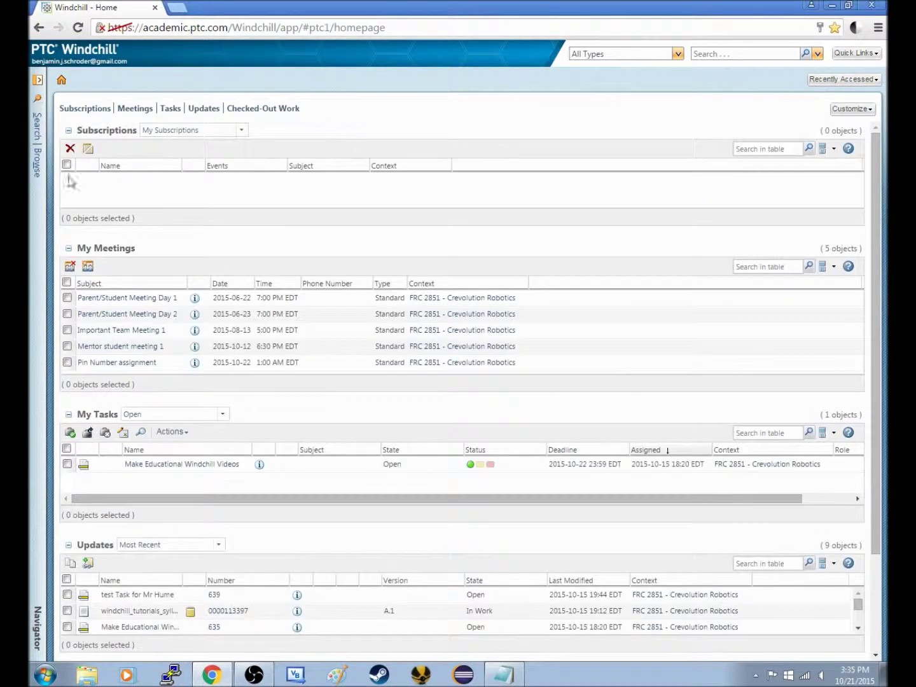
Collapse My Meetings, My Tasks, Updates, Checked-Out Work and Subscriptions, then re-expand My Meetings
click(69, 248)
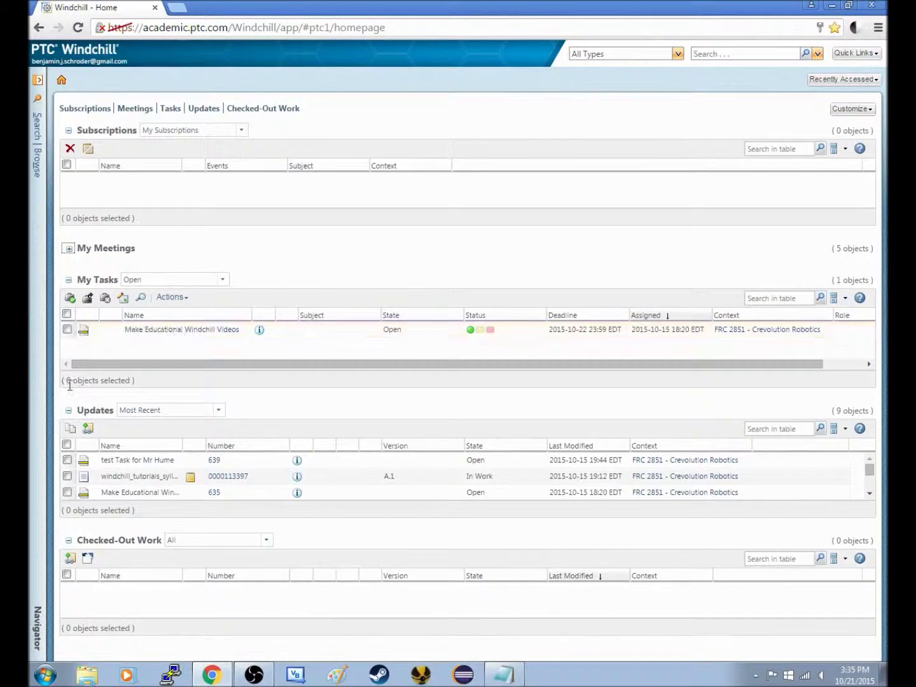
click(67, 280)
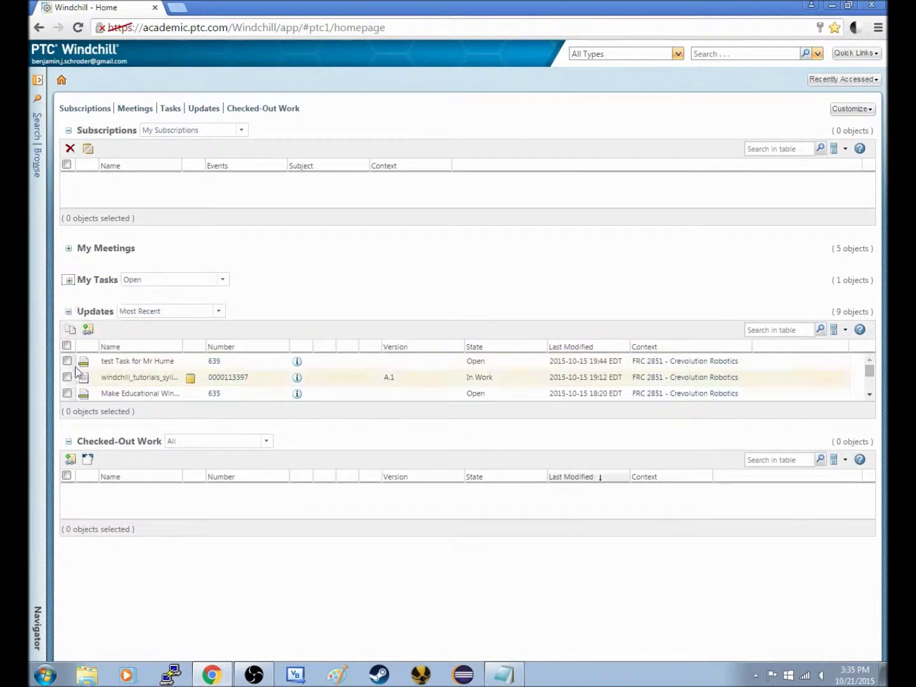
click(68, 312)
click(68, 343)
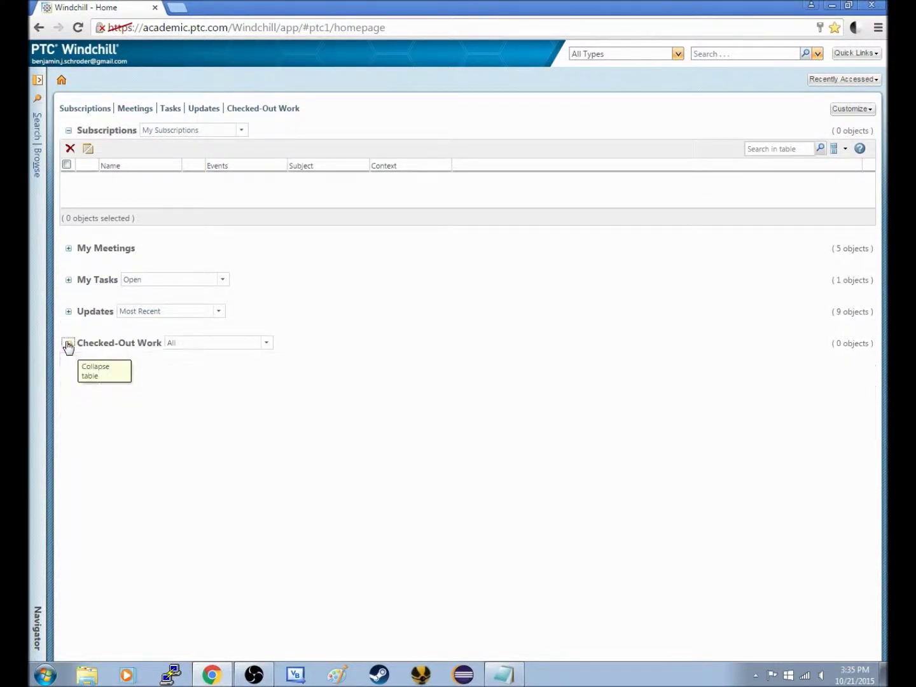
click(69, 131)
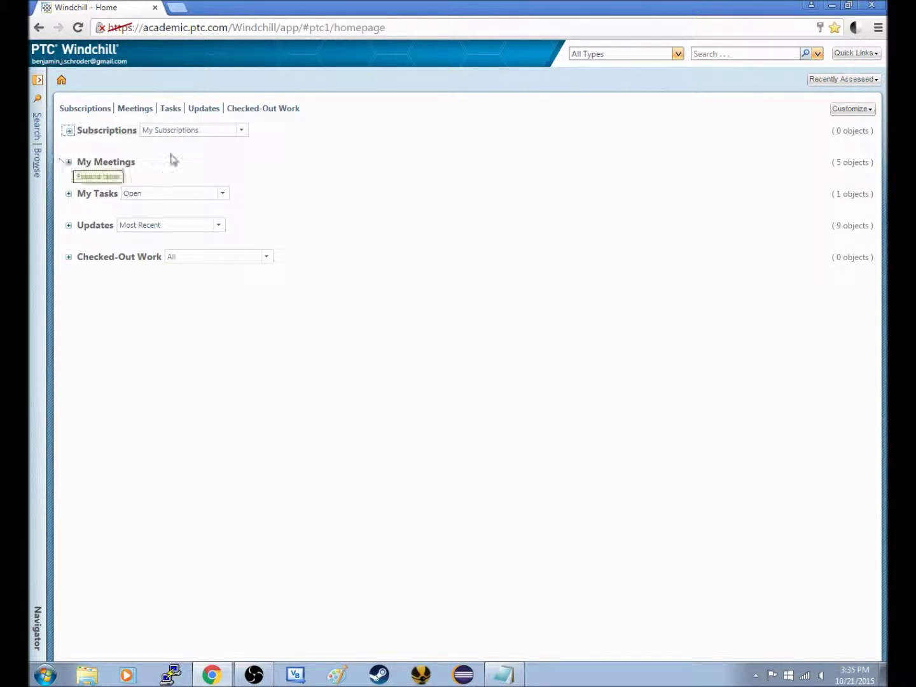
click(140, 161)
click(68, 163)
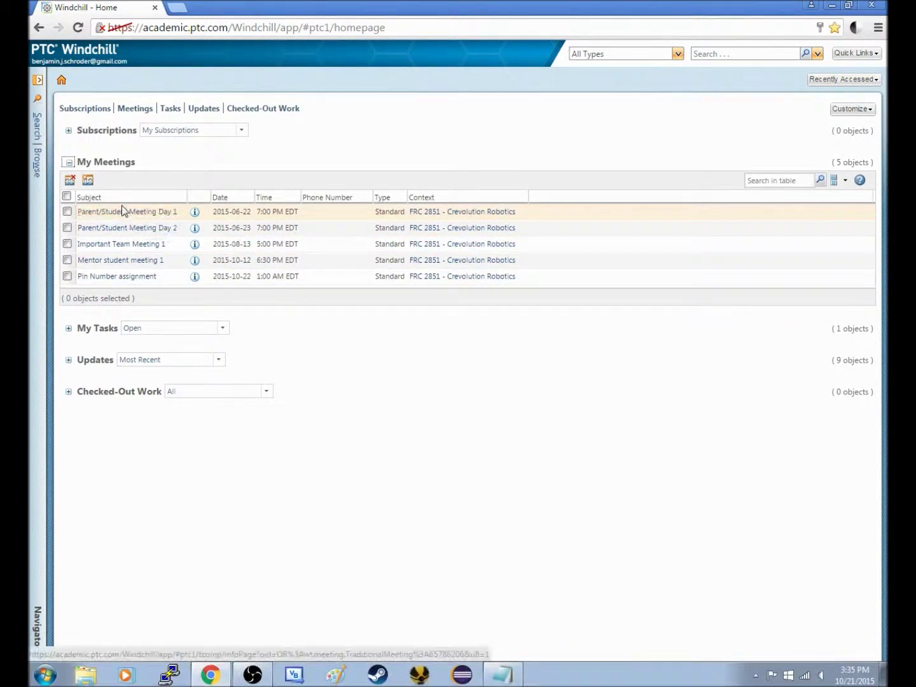
click(69, 164)
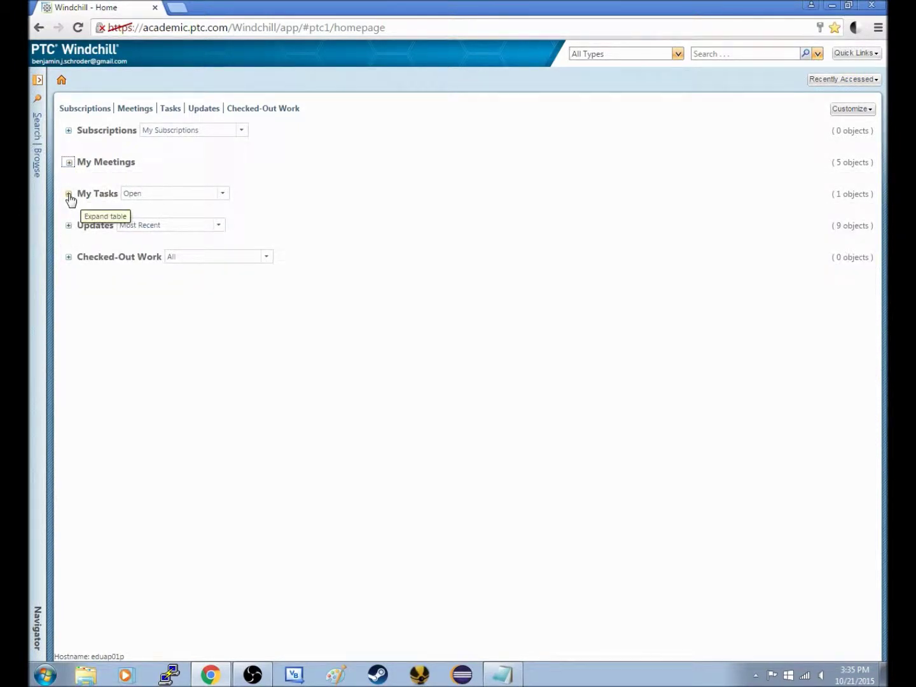
click(69, 194)
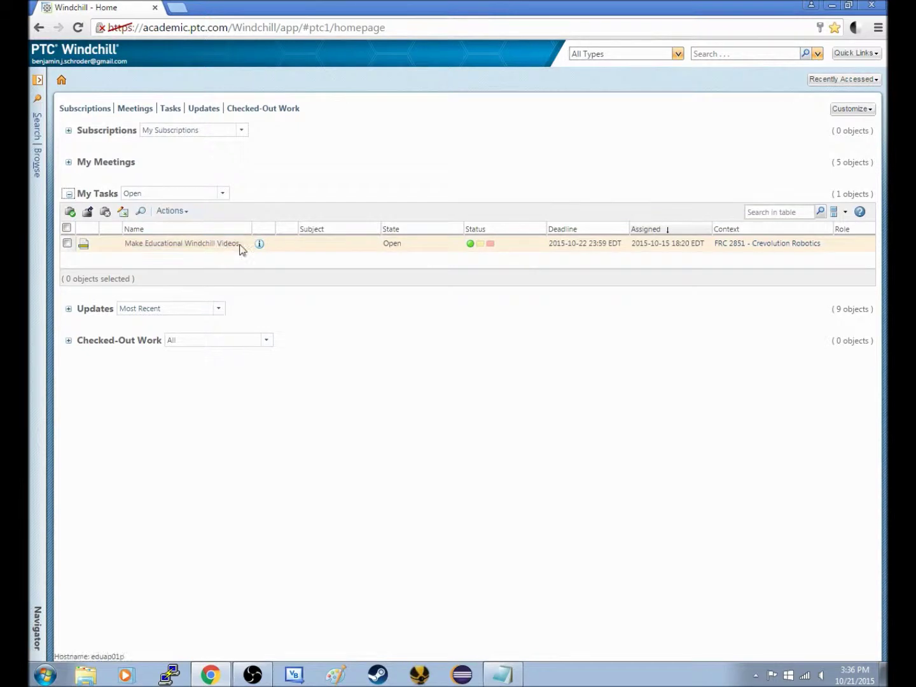
click(69, 194)
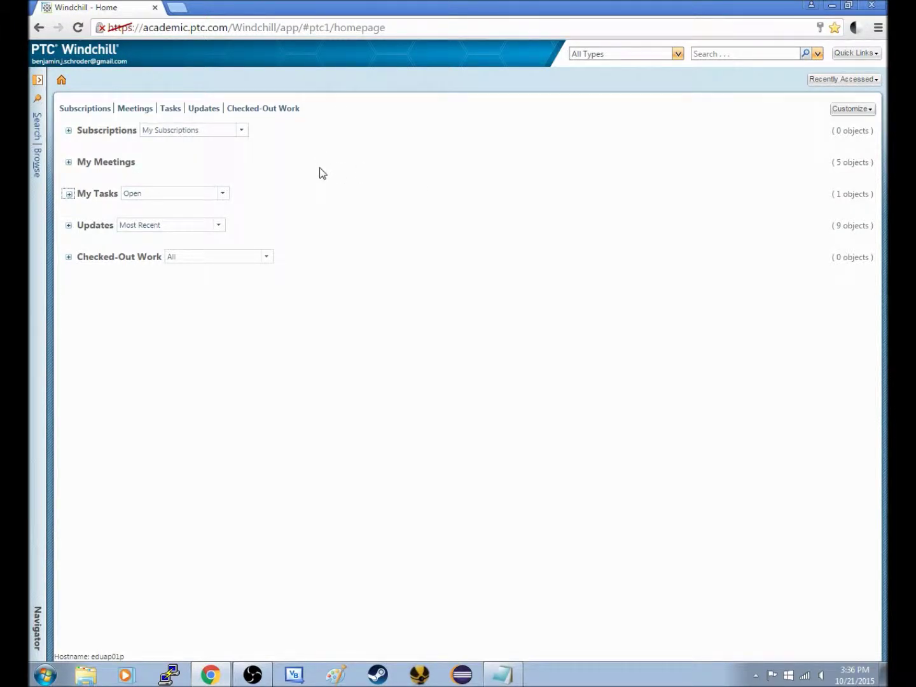
click(871, 112)
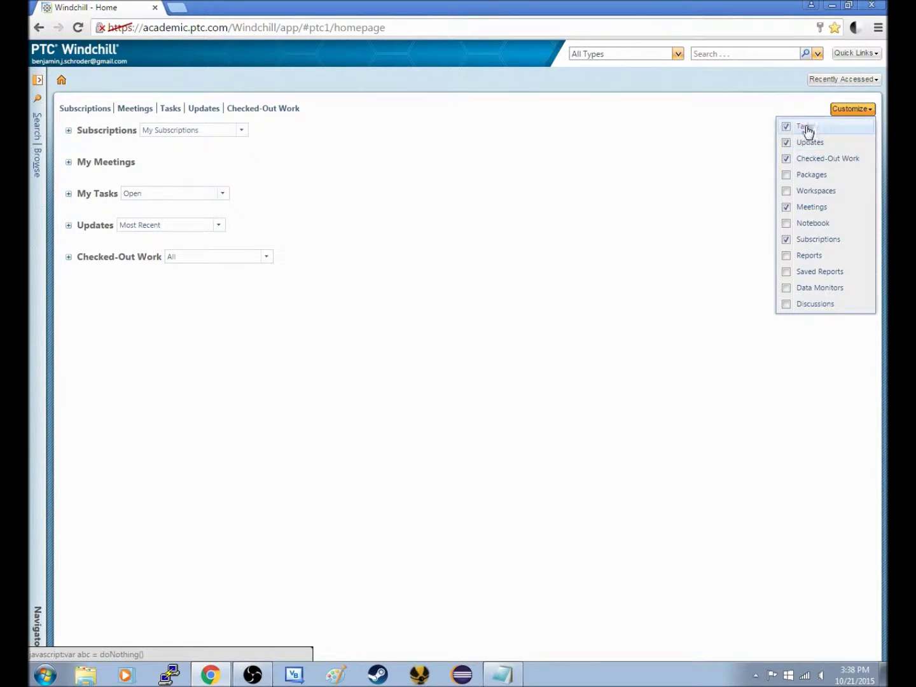
click(860, 111)
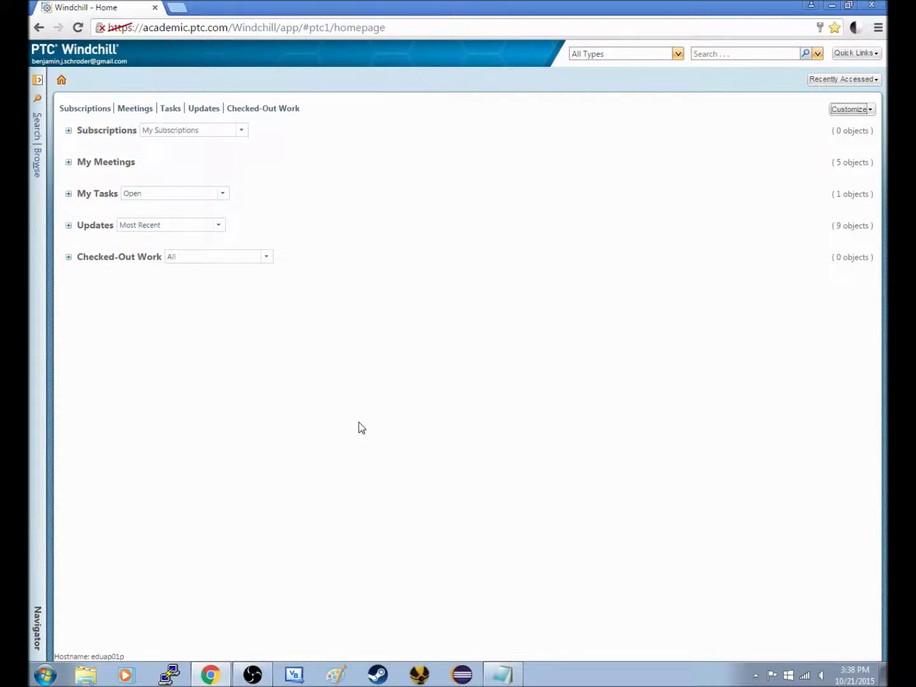
Expand My Tasks, preview the assigned task, then collapse My Meetings, Updates and Checked-Out Work
click(69, 194)
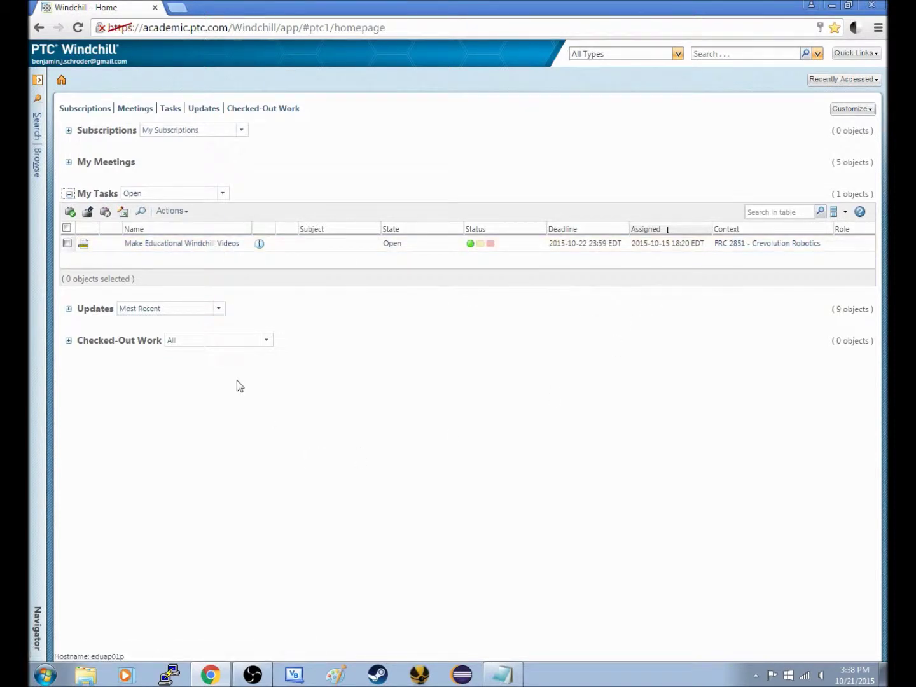
click(192, 245)
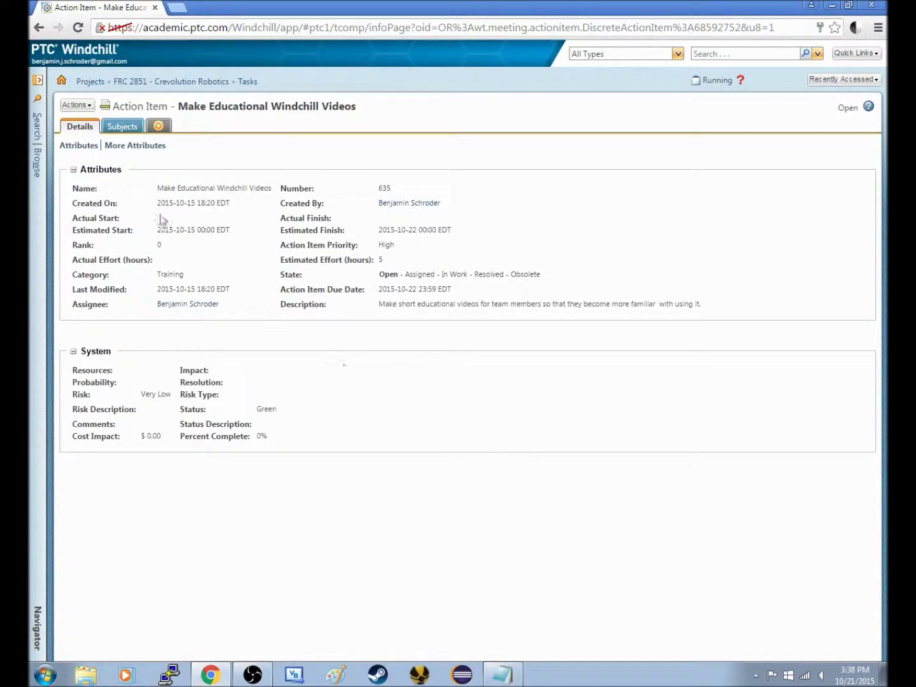
click(38, 27)
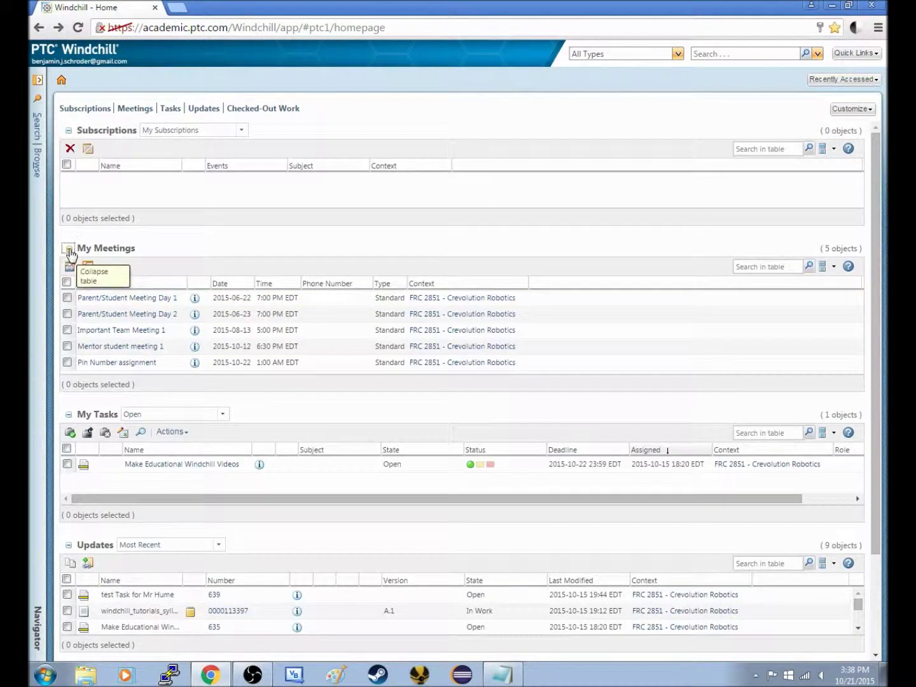
click(69, 250)
click(68, 411)
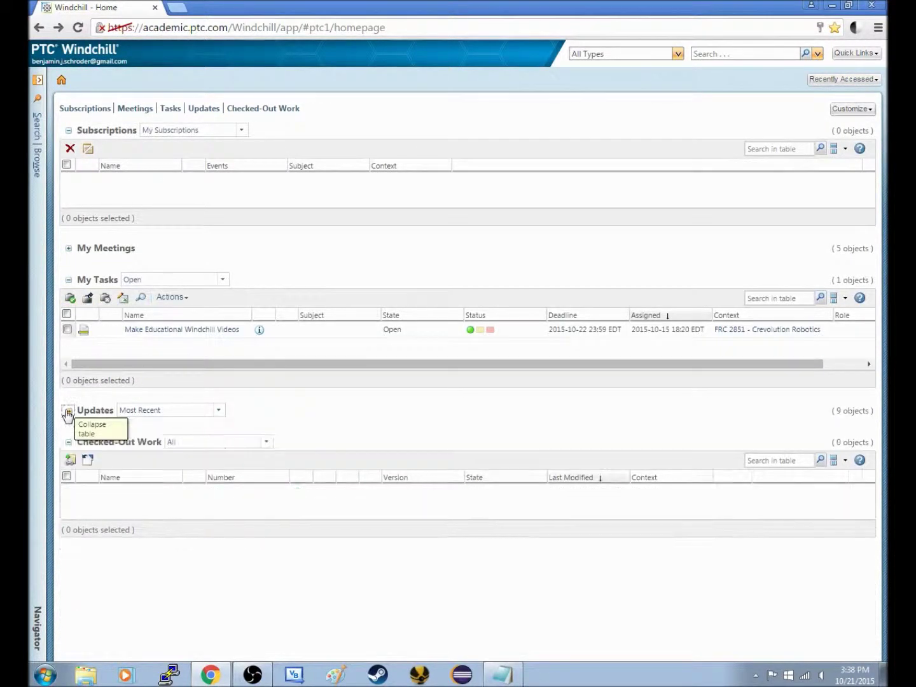
click(68, 443)
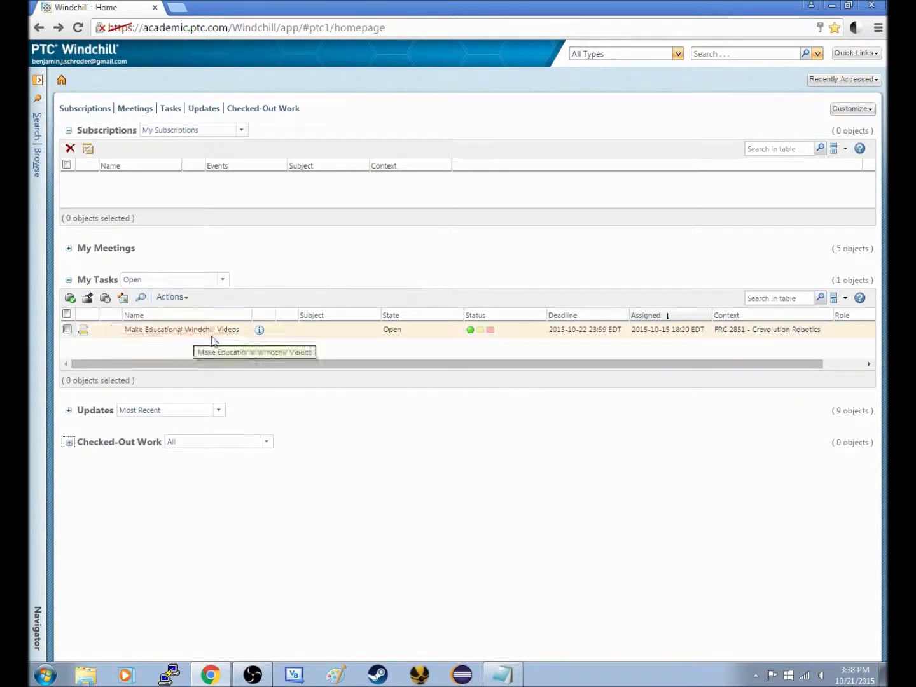
Open the Make Educational Windchill Videos Action Item and highlight its Description and Cost Impact
click(187, 332)
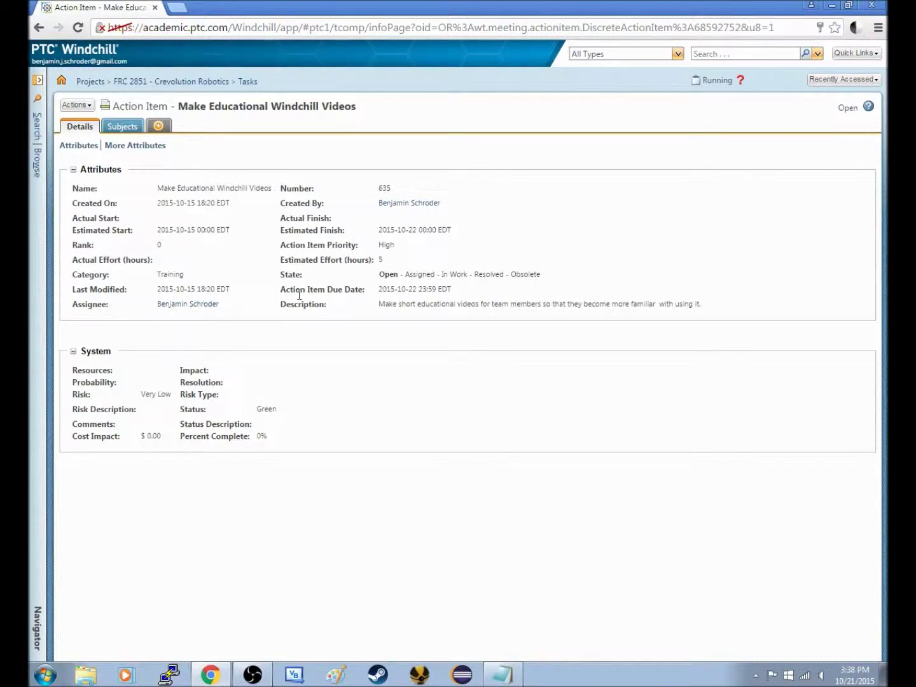
drag(281, 303, 331, 302)
click(381, 303)
drag(382, 303, 386, 302)
drag(161, 437, 146, 437)
click(184, 435)
drag(179, 440, 242, 434)
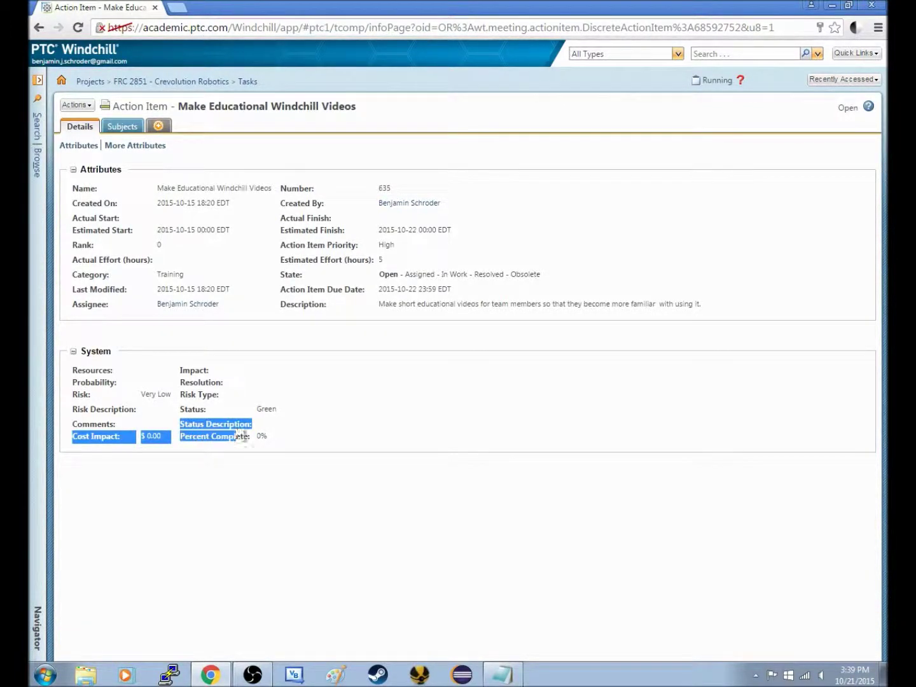
click(252, 438)
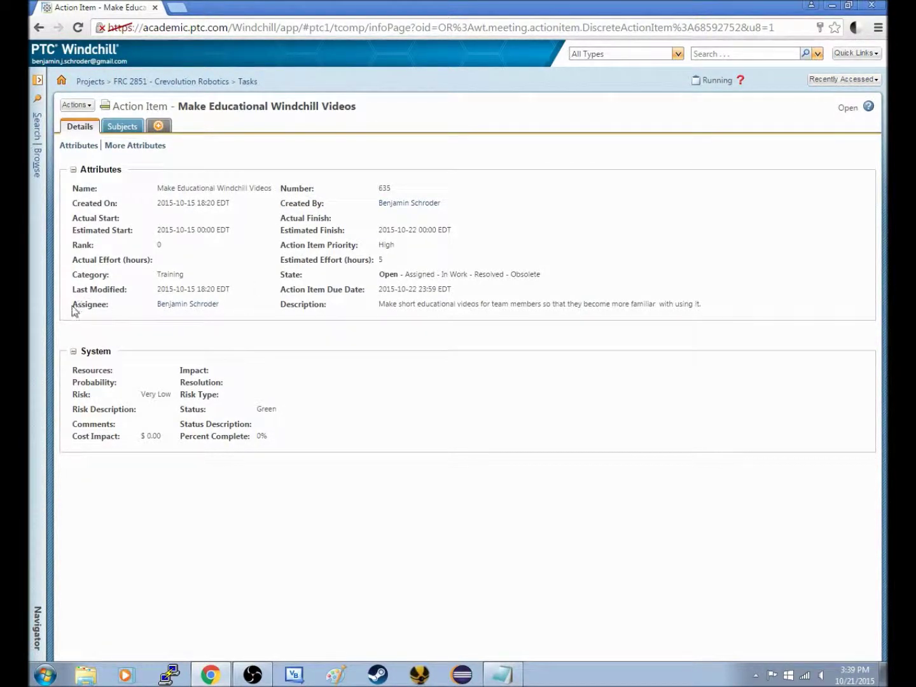
drag(72, 304, 93, 300)
click(112, 306)
double_click(385, 245)
click(519, 308)
Go back Home and collapse My Meetings, Updates and Checked-Out Work
click(61, 82)
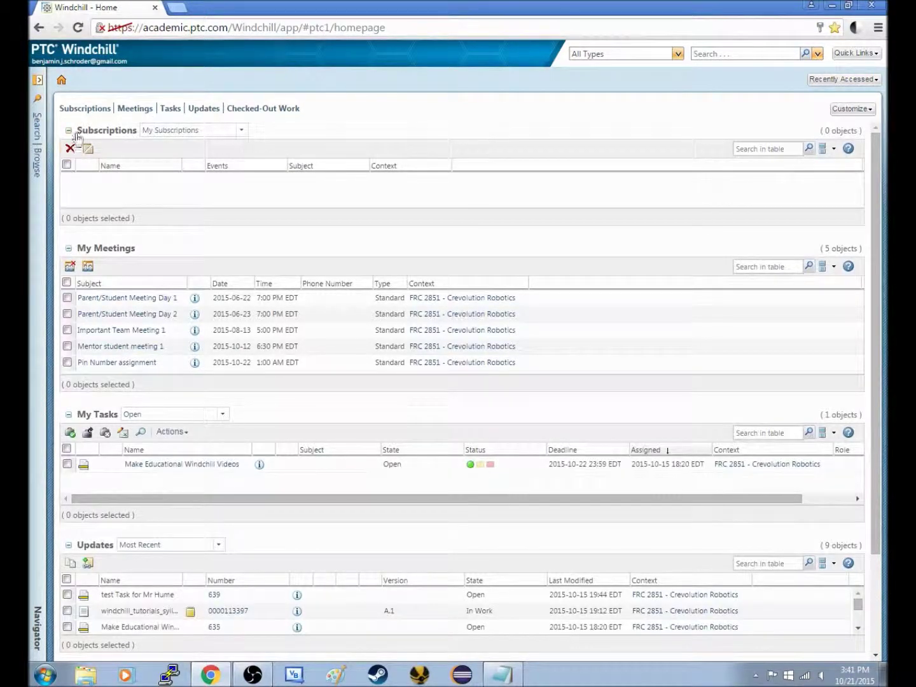
click(70, 250)
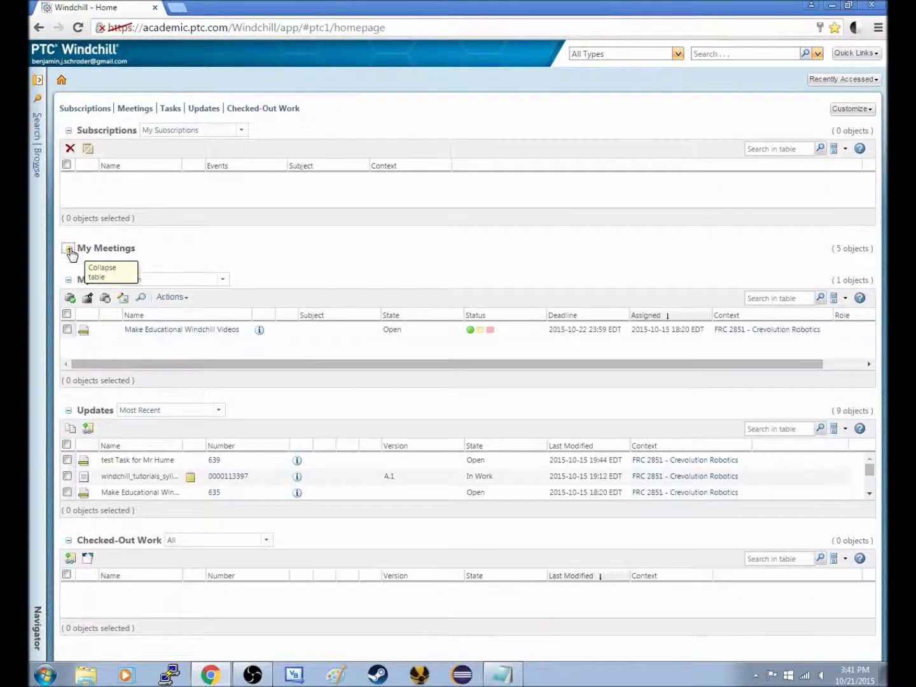
click(67, 412)
click(68, 441)
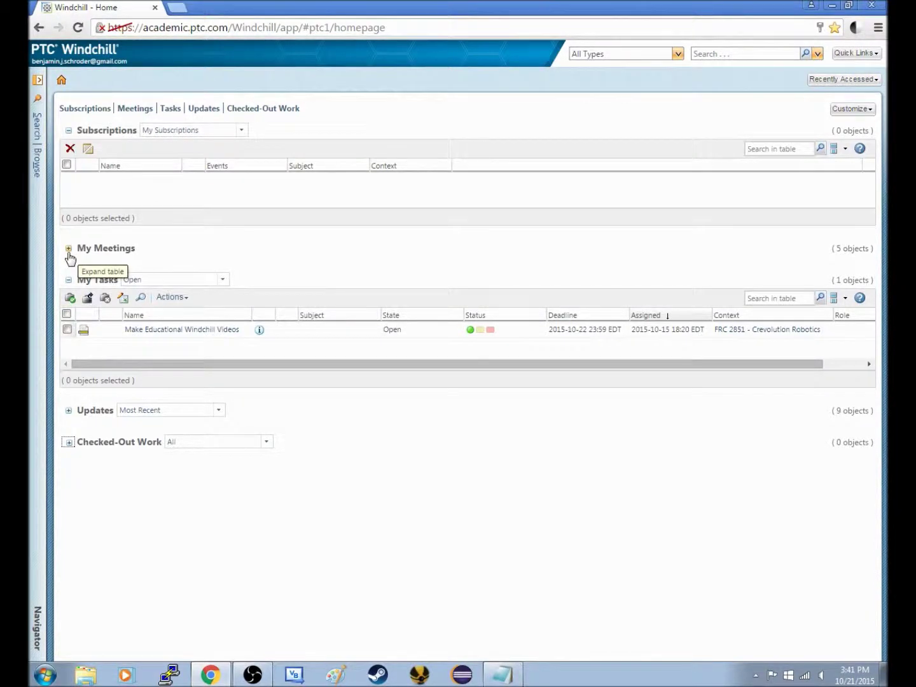
click(869, 111)
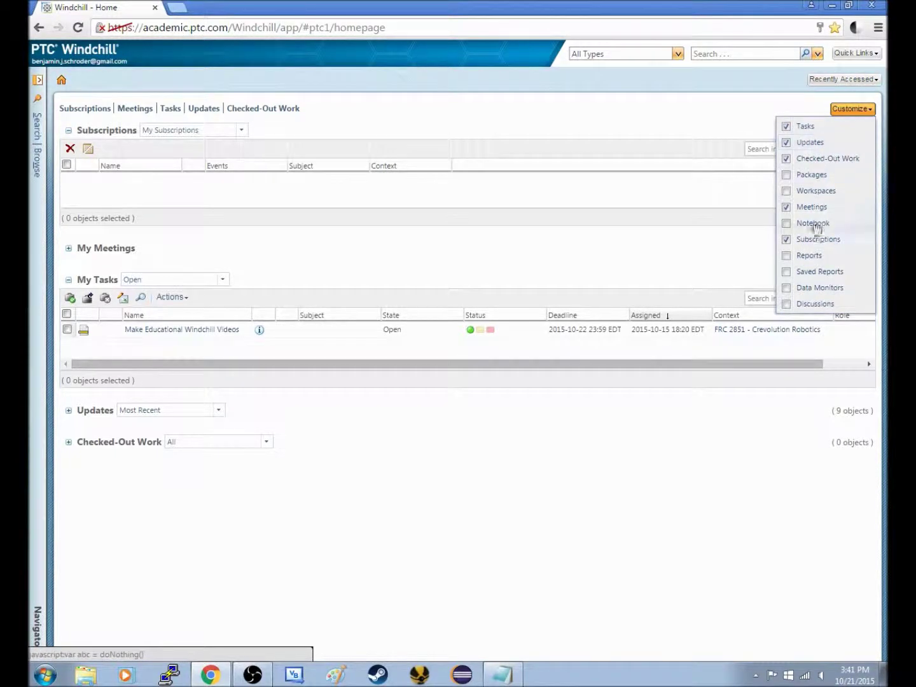
click(503, 272)
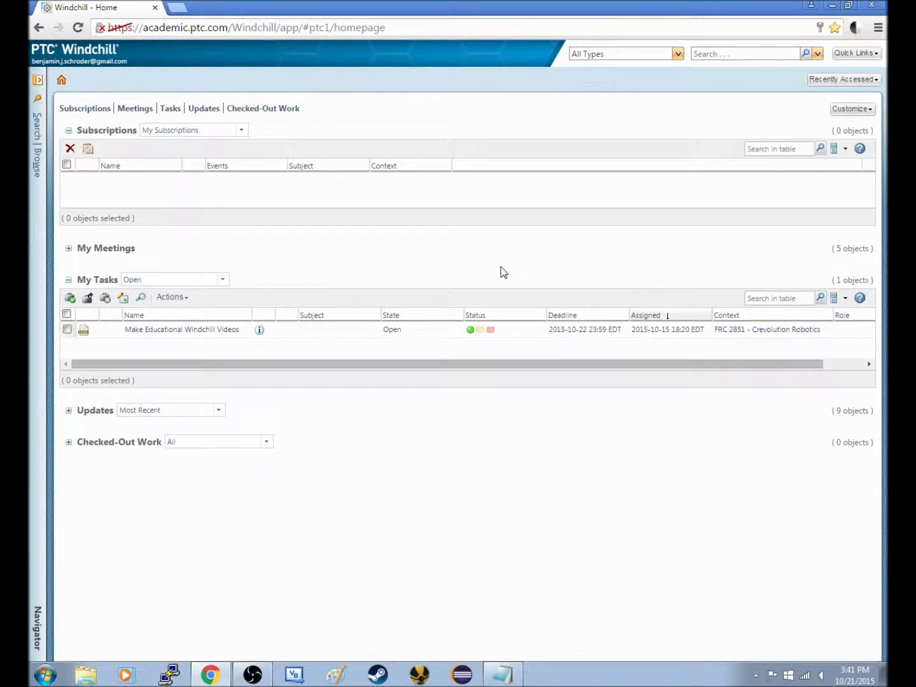